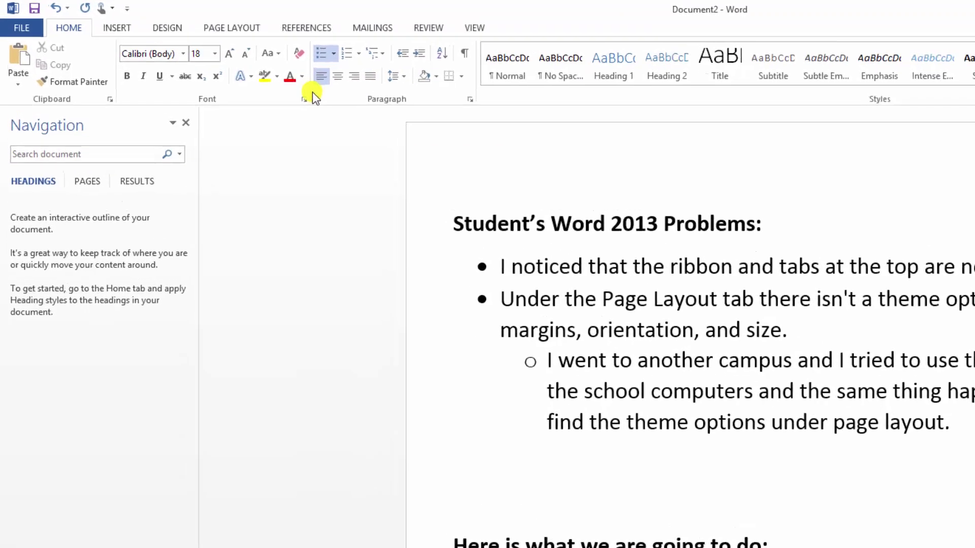
Step: Look at the Font dialog's advanced character spacing options, then close it without changes
left_click(304, 99)
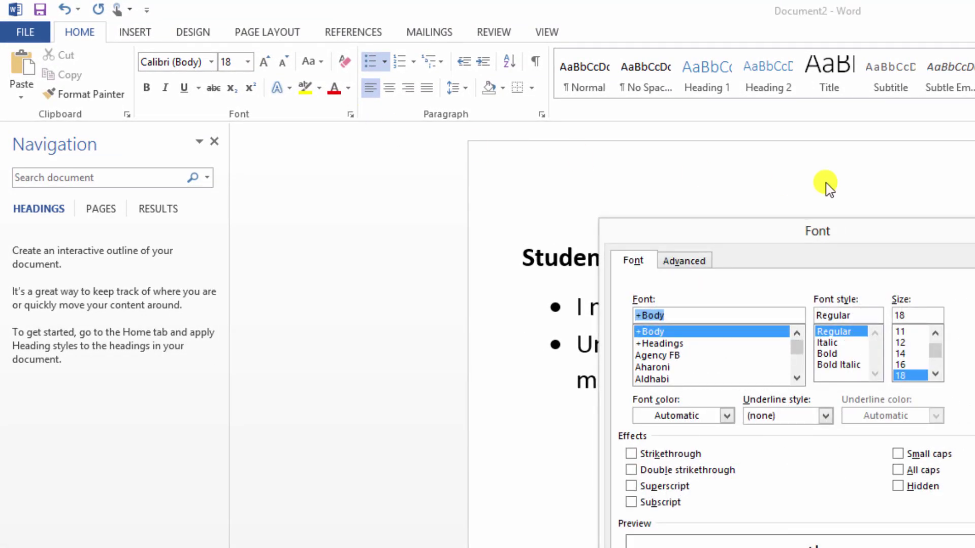
left_click_drag(765, 224, 749, 219)
left_click(659, 256)
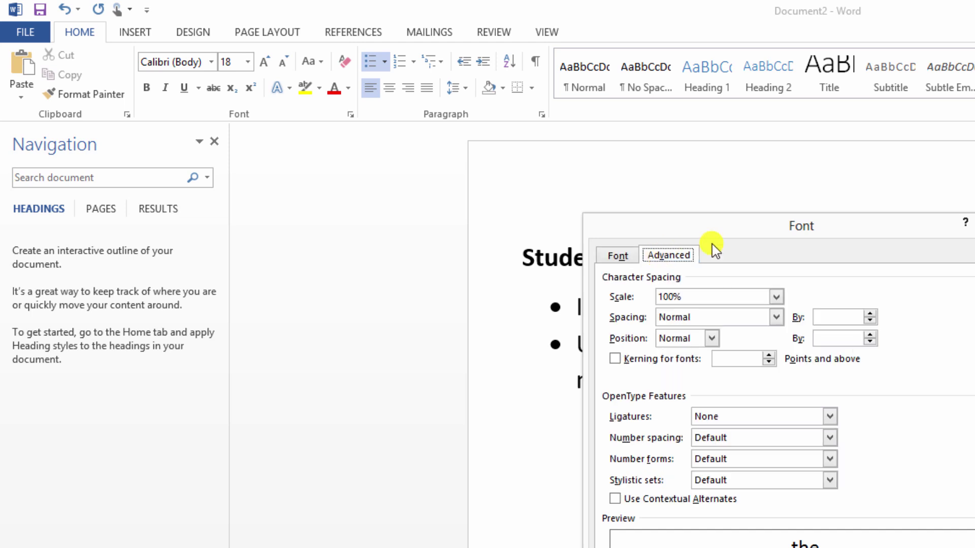
key("Escape")
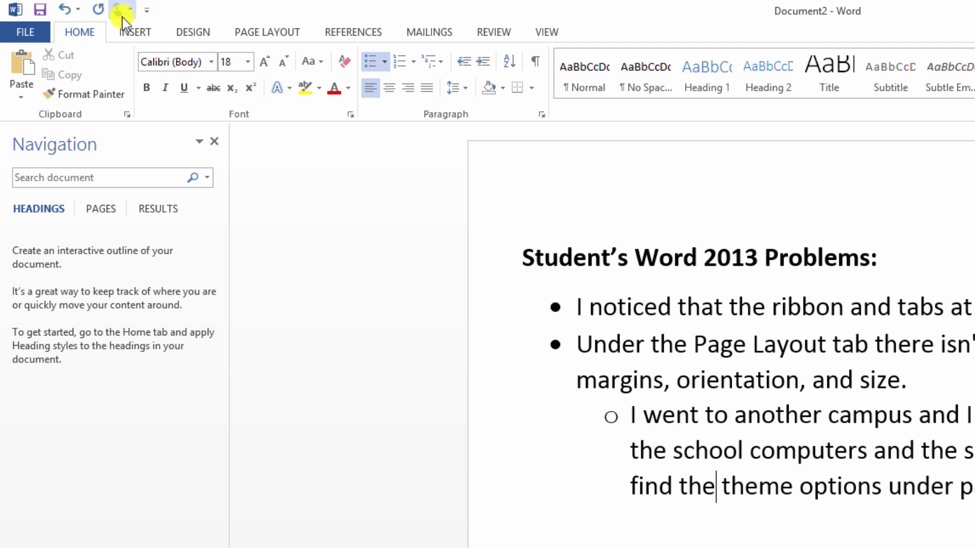
Step: Add Print Preview and Print and Spelling & Grammar to the Quick Access Toolbar
left_click(147, 11)
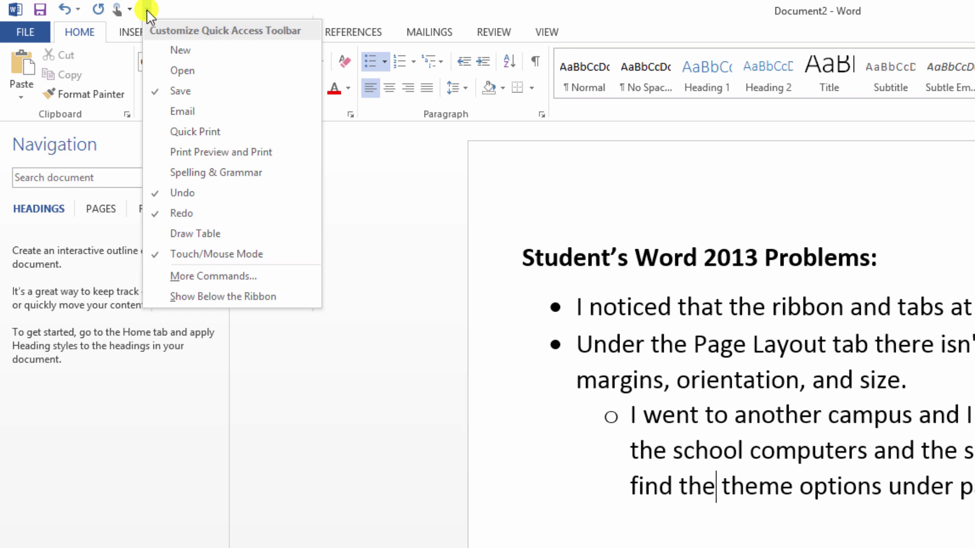
left_click(216, 152)
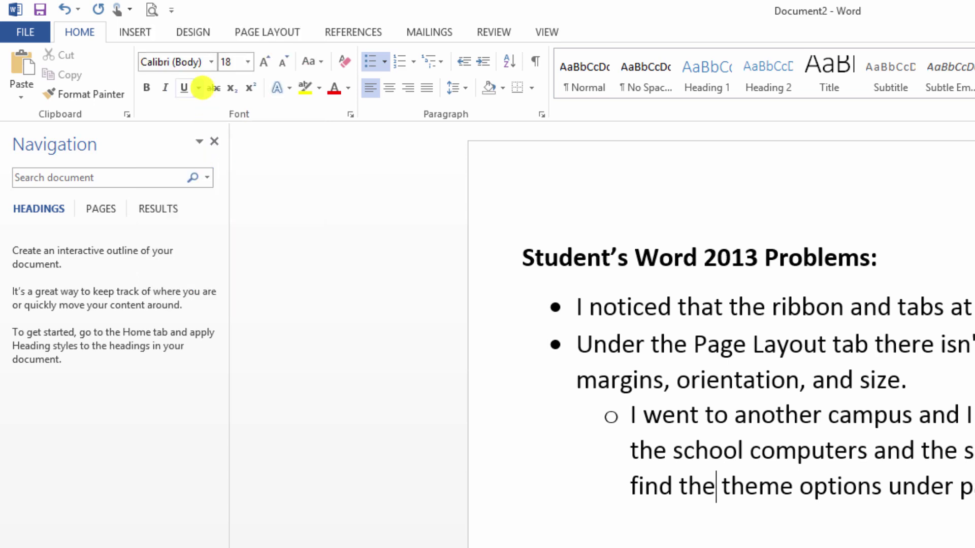
left_click(168, 11)
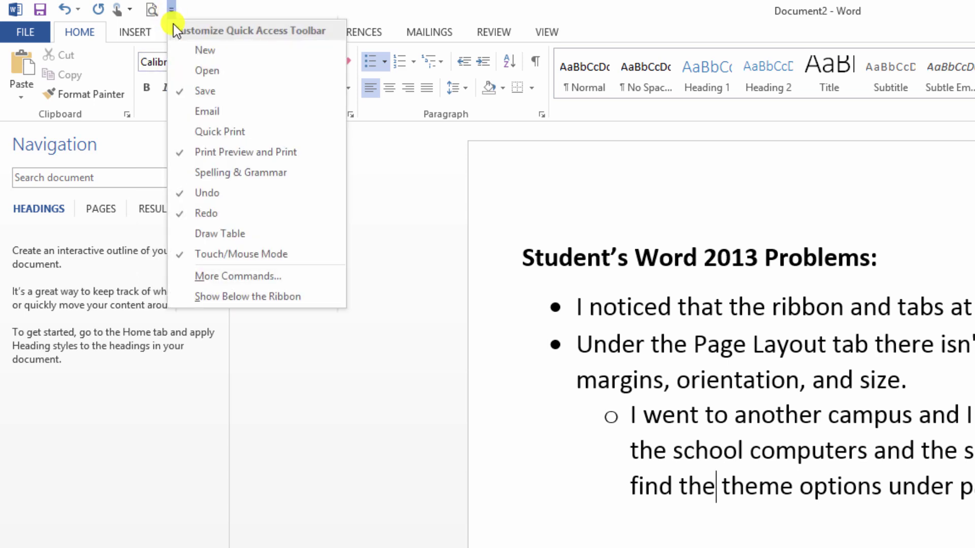
left_click(225, 172)
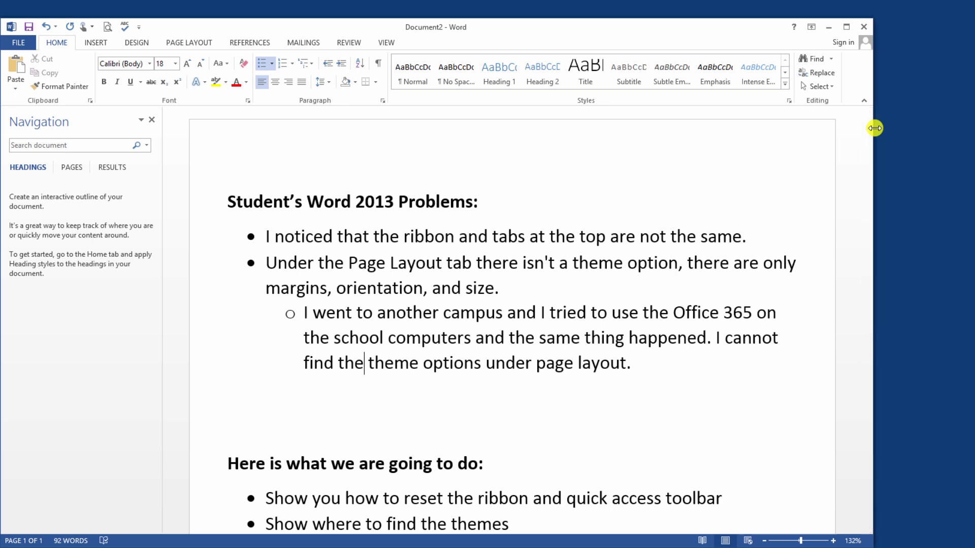
Step: Narrow the Word window so the ribbon compresses, widen it again, then maximize it
left_click_drag(875, 128, 527, 131)
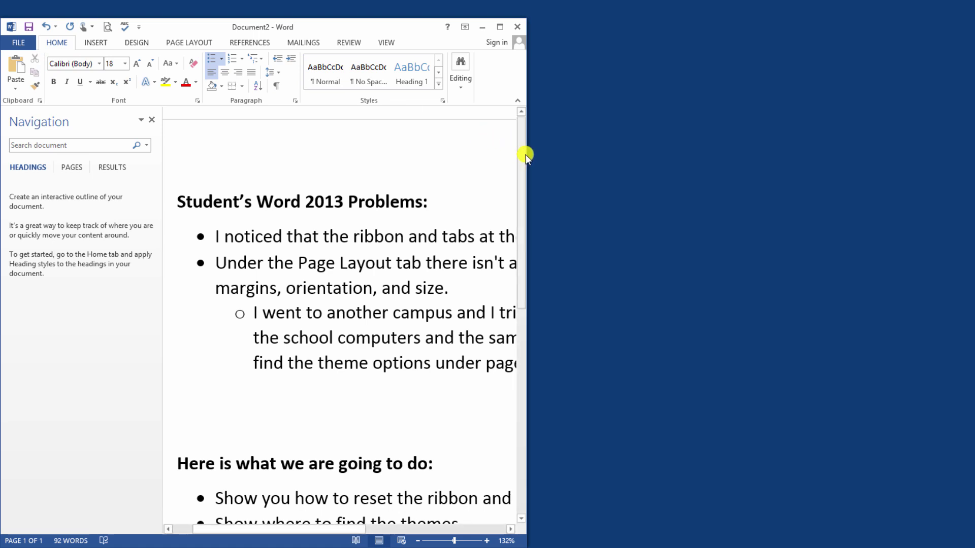
left_click_drag(525, 154, 916, 203)
key("super+Up")
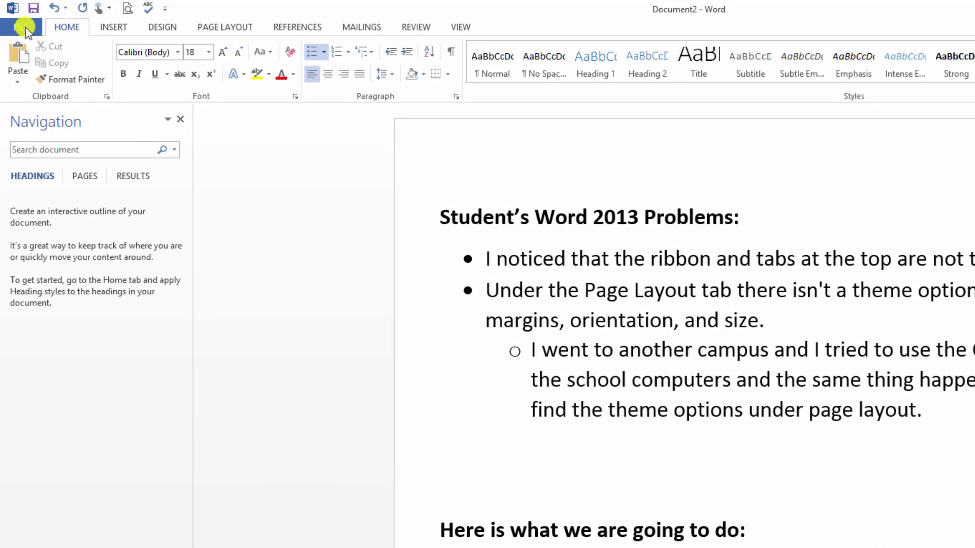
Step: Open Word Options at Customize Ribbon and browse the command sources, ending on Popular Commands
left_click(25, 28)
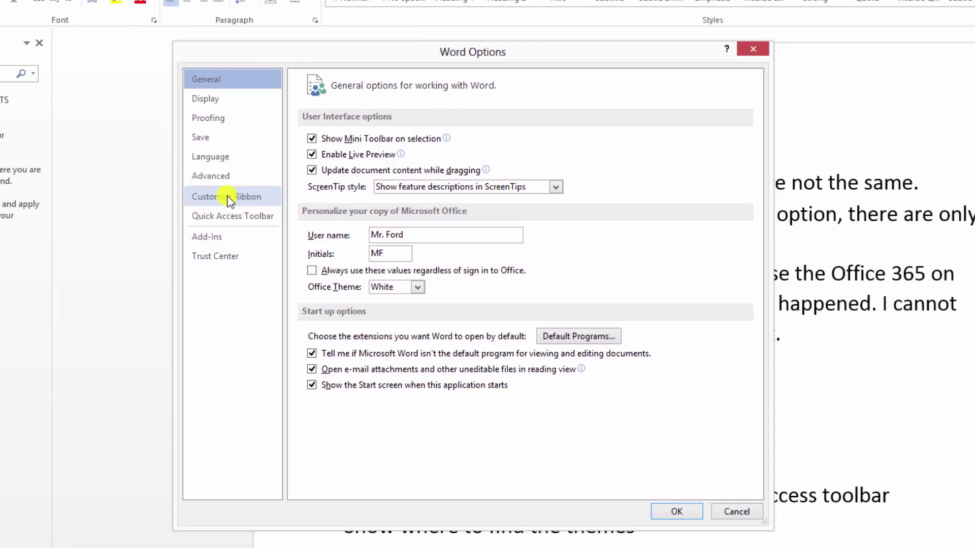
left_click(228, 198)
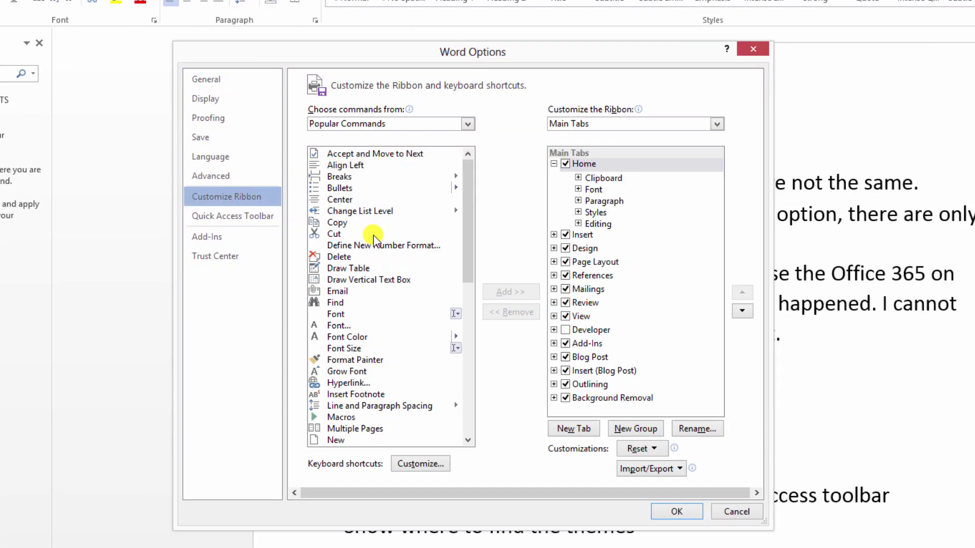
left_click_drag(467, 197, 467, 134)
left_click(466, 126)
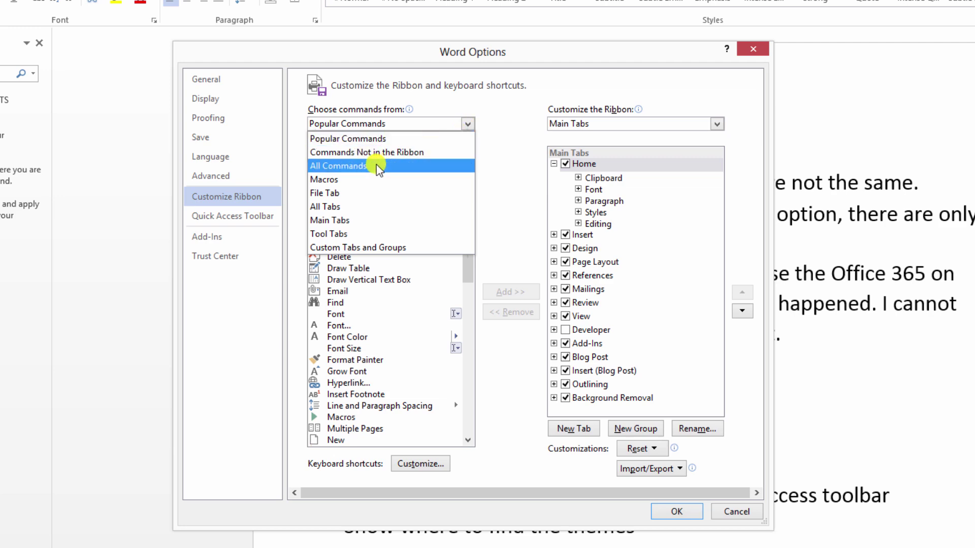
key("Escape")
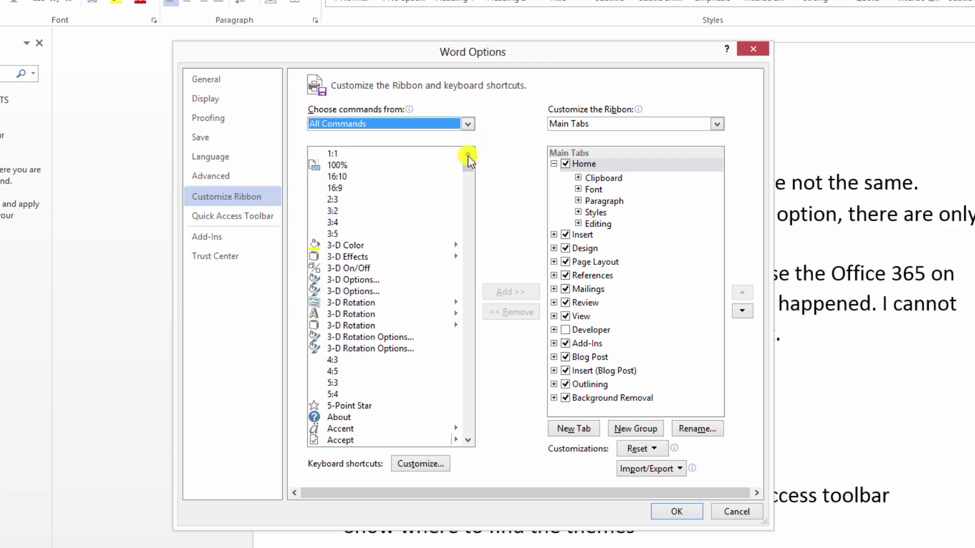
left_click_drag(467, 166, 468, 124)
left_click(464, 128)
left_click(398, 133)
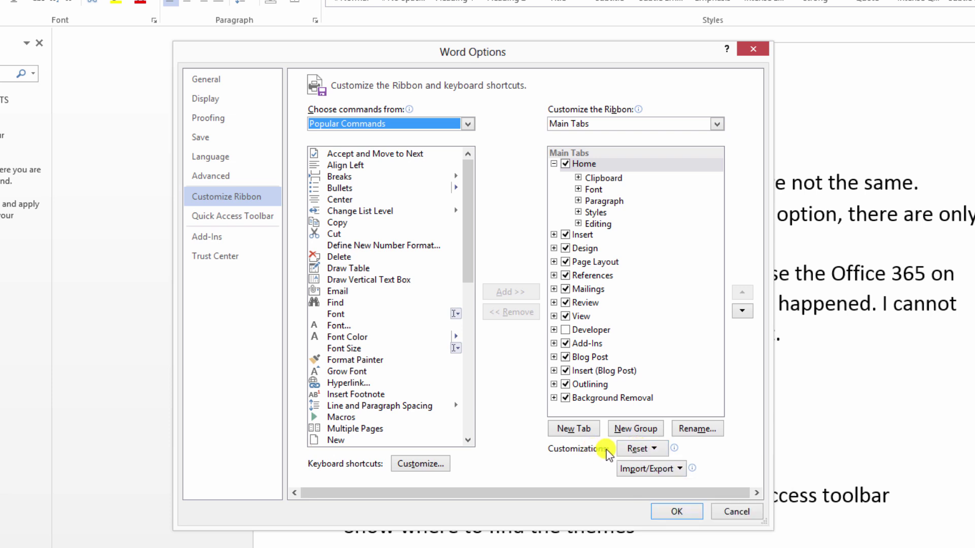
Step: Reset all ribbon and Quick Access Toolbar customizations and confirm with Yes
left_click(644, 449)
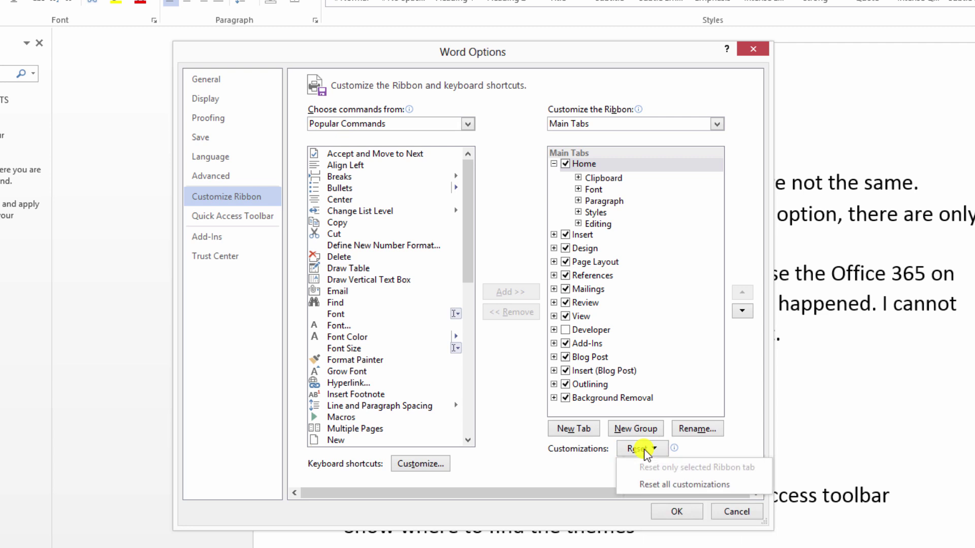
left_click(679, 485)
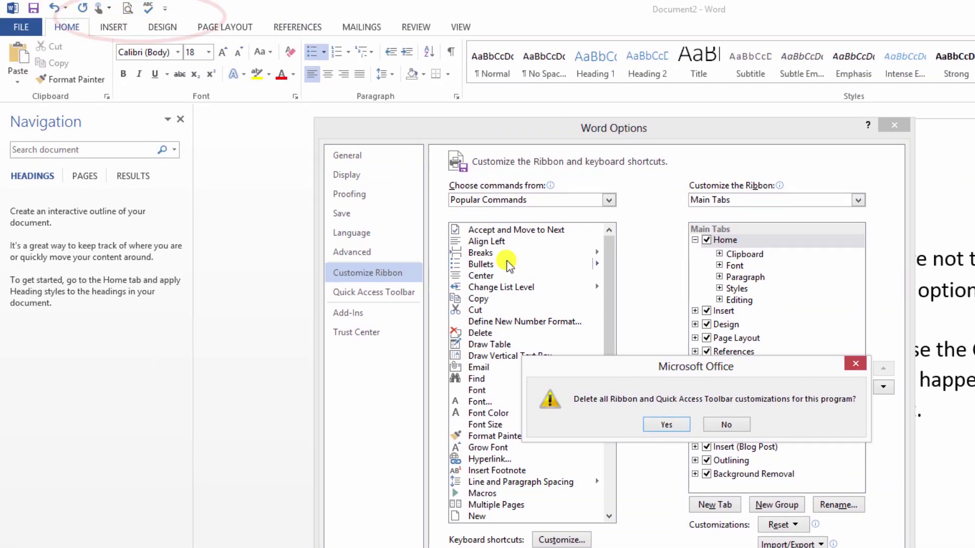
left_click(660, 424)
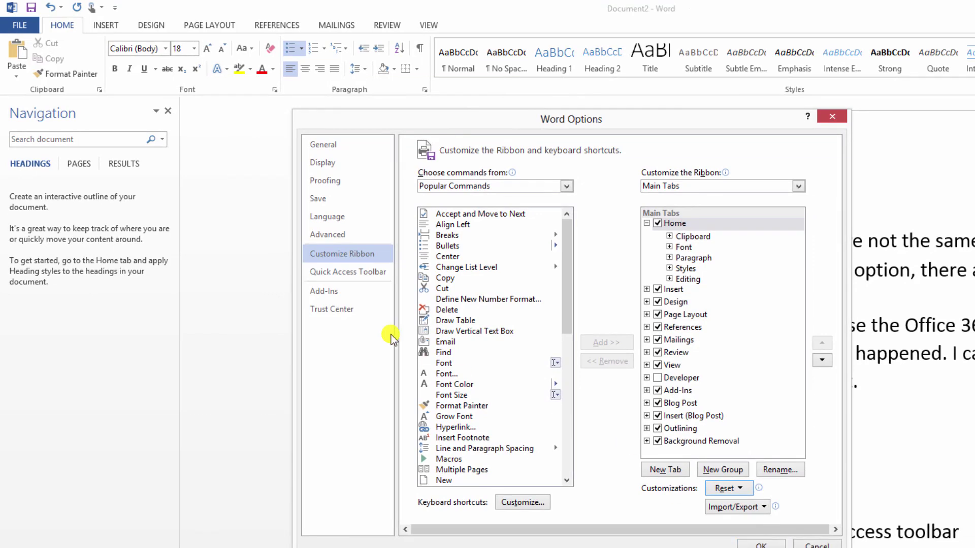
Step: Add the Cut command on the Quick Access Toolbar page and apply with OK
left_click(354, 273)
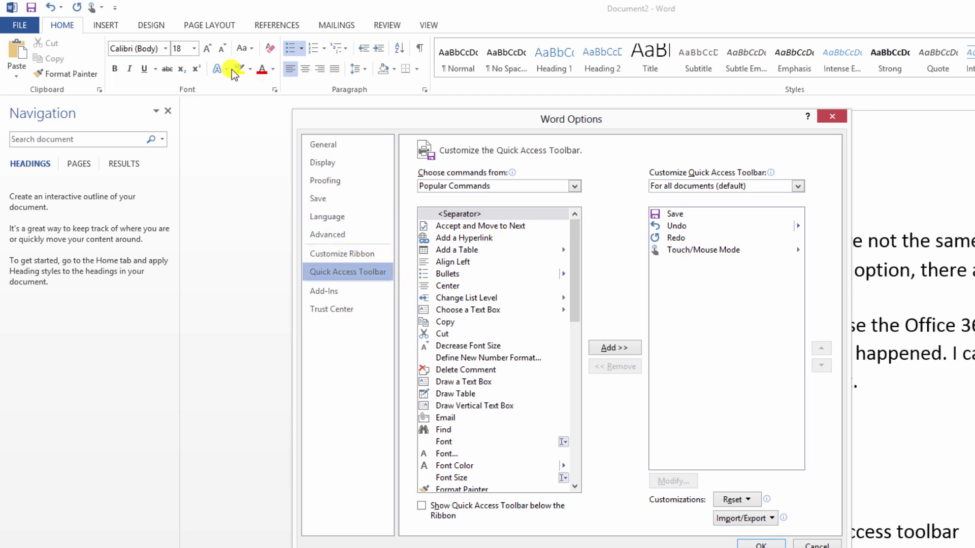
left_click(458, 334)
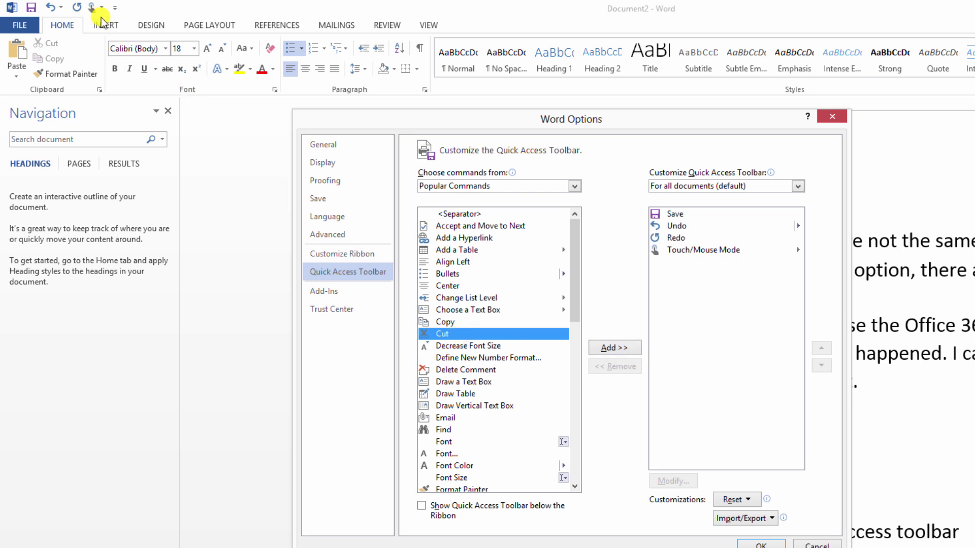
left_click(617, 348)
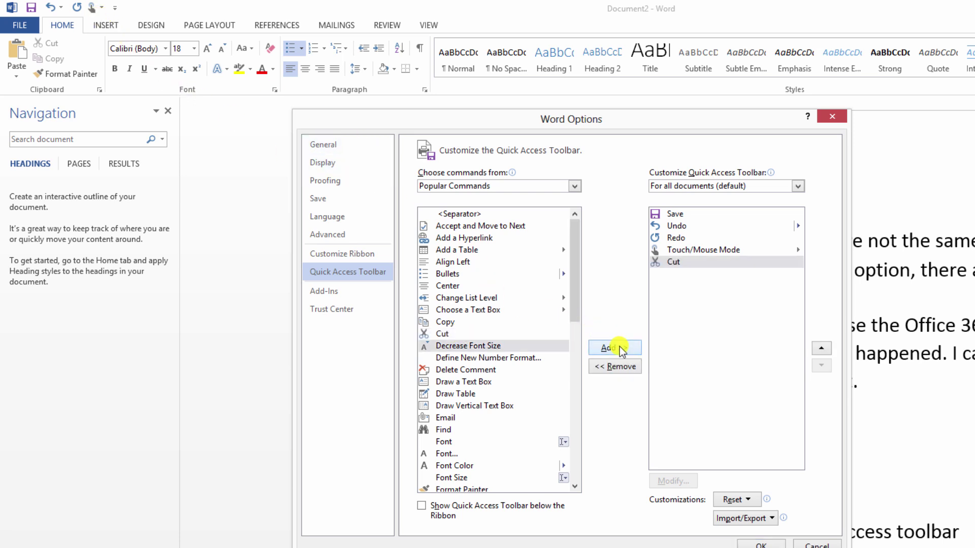
left_click(760, 544)
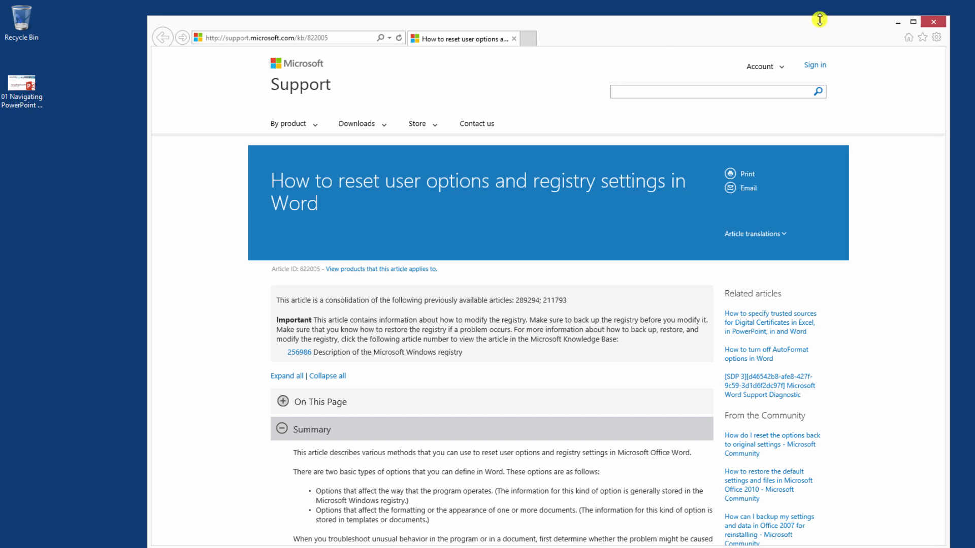
Step: Maximize the browser on KB article 822005 and scroll to its Let me fix it myself steps
left_click(916, 24)
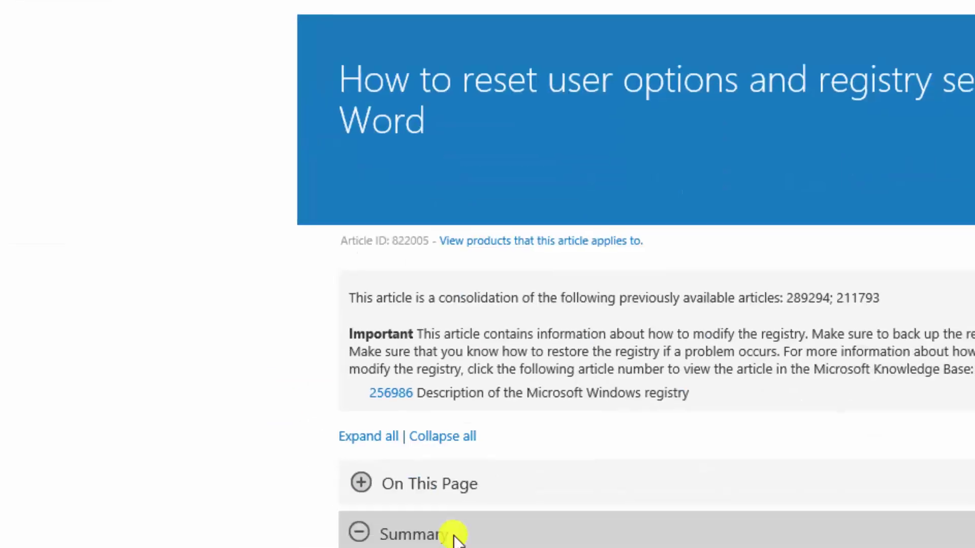
scroll(456, 539, "down", 10)
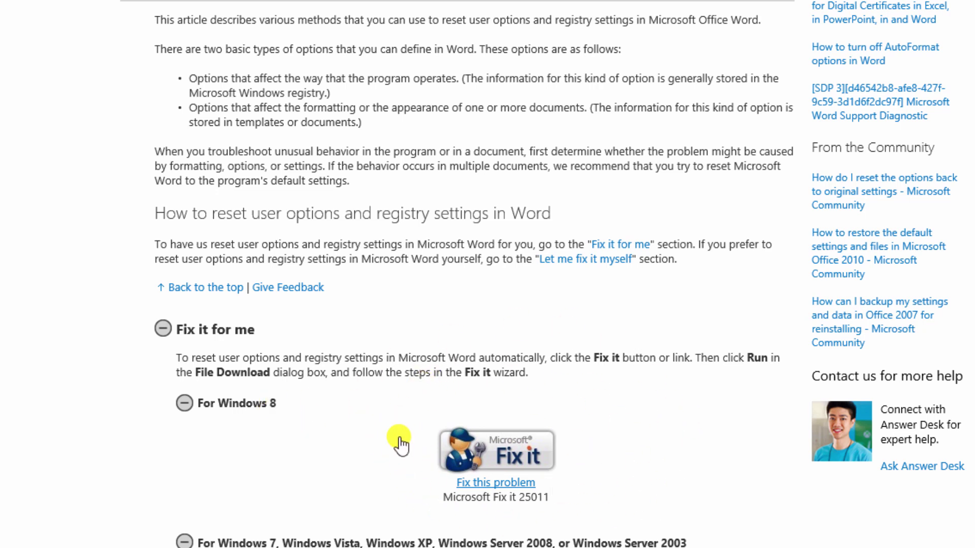
scroll(398, 442, "down", 8)
scroll(400, 438, "down", 13)
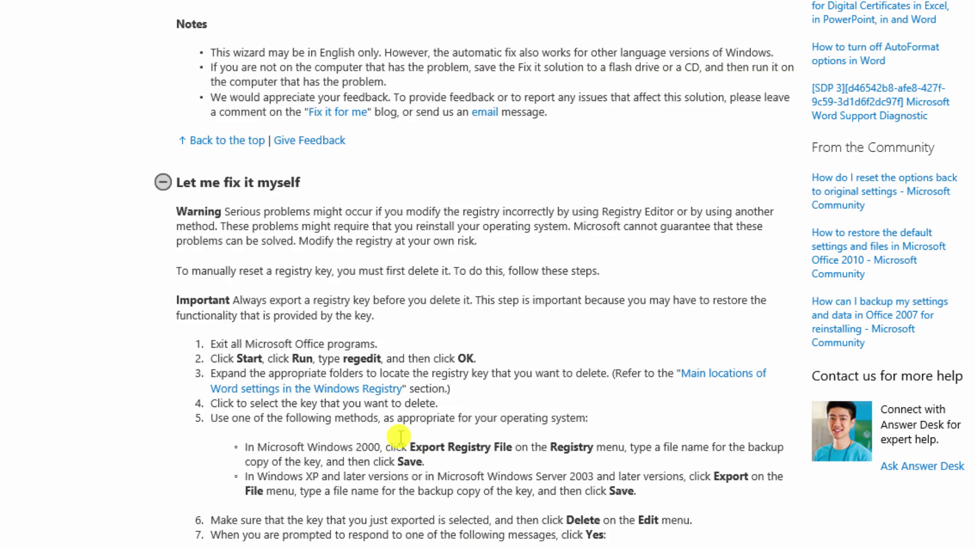
scroll(399, 441, "up", 5)
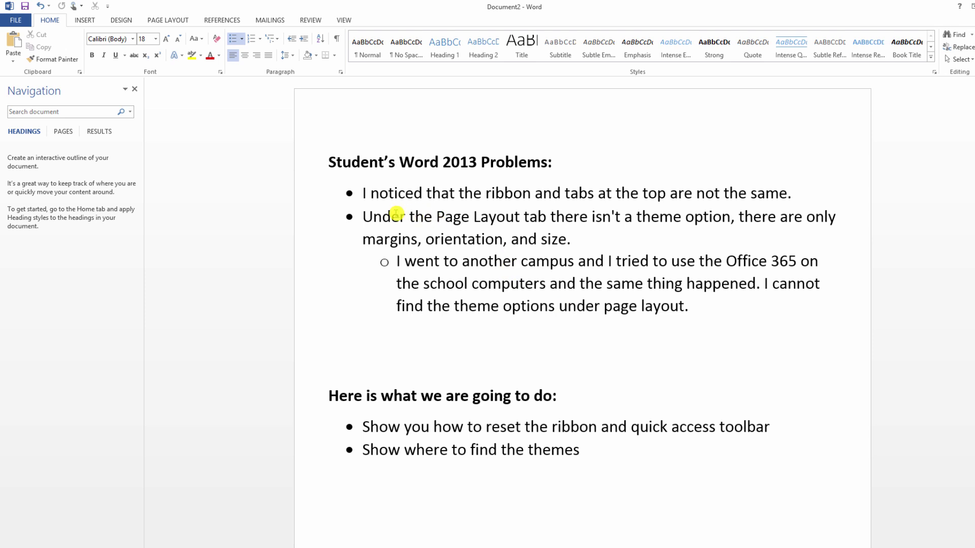
left_click_drag(437, 216, 523, 216)
left_click(257, 261)
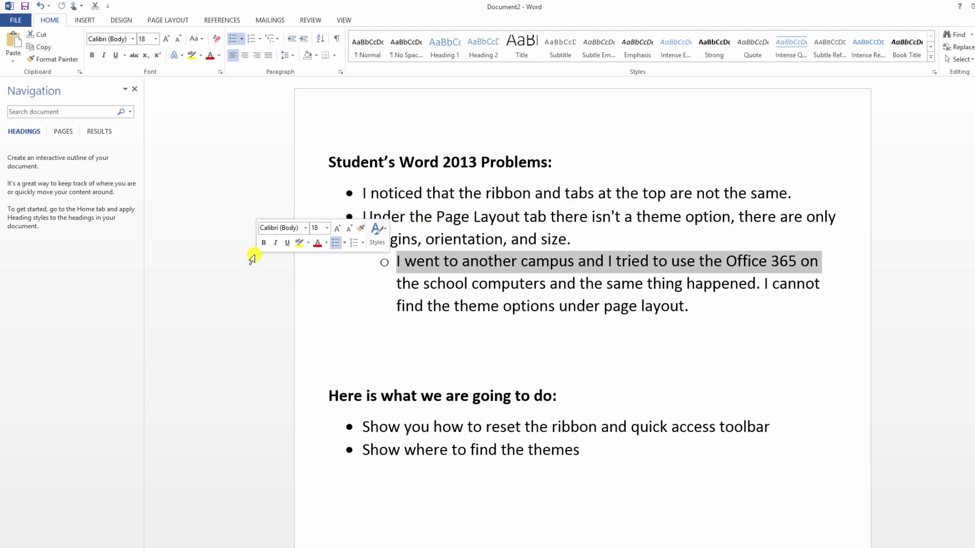
left_click(174, 23)
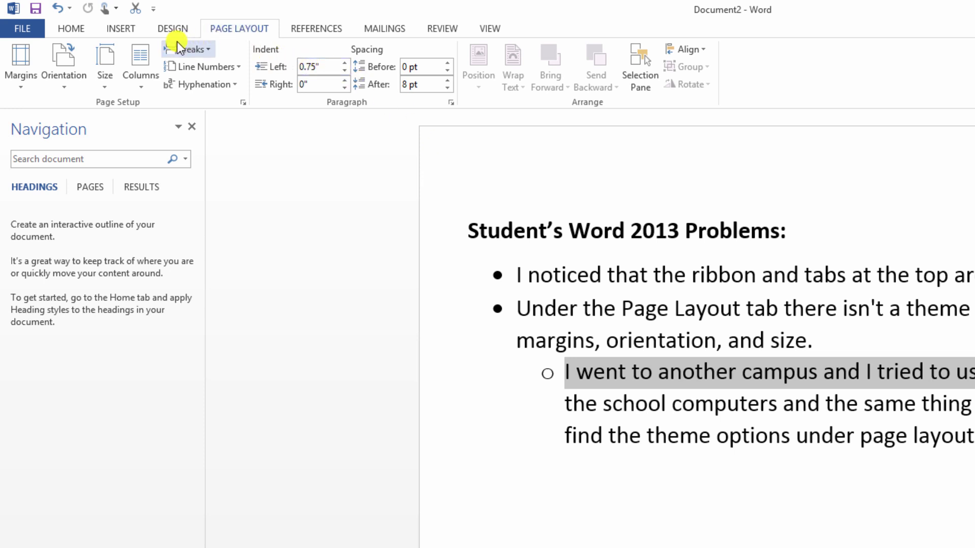
left_click(26, 75)
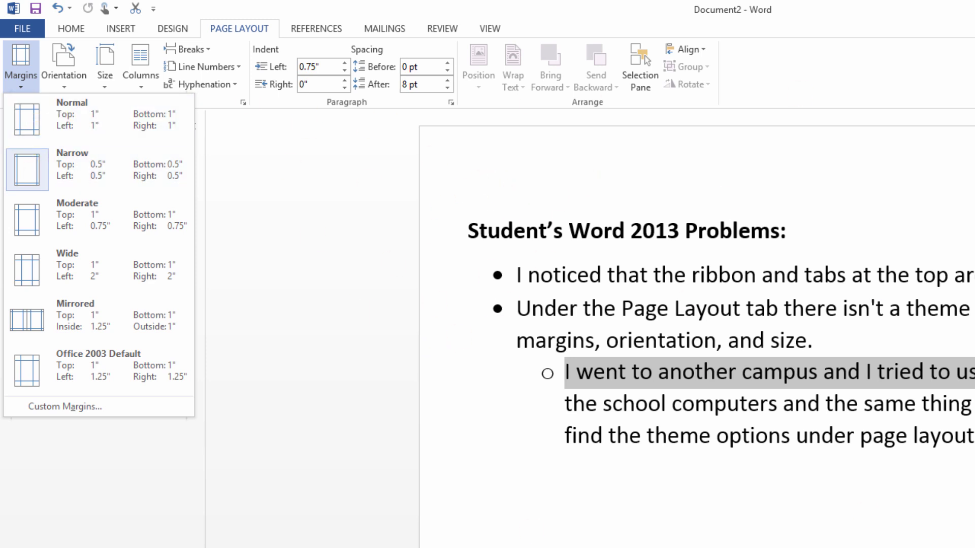
left_click(357, 193)
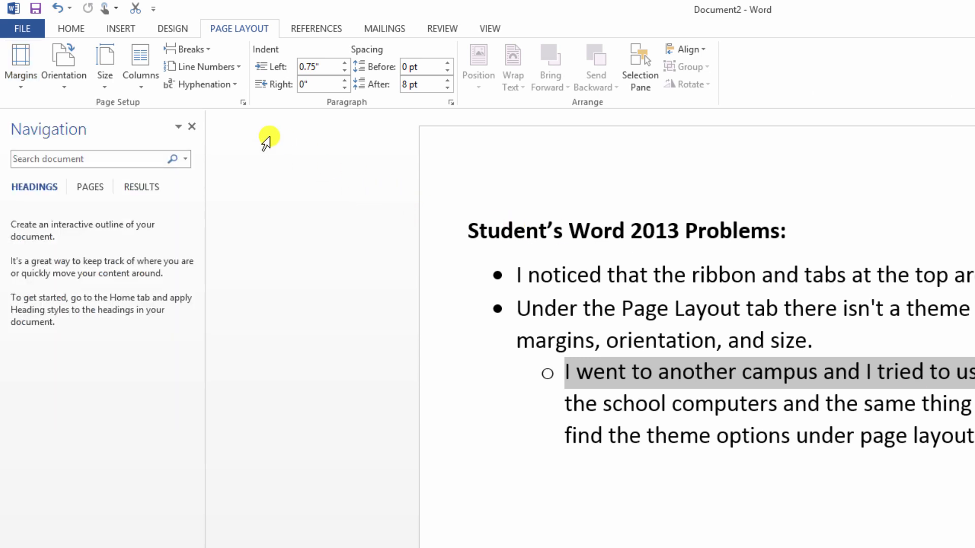
left_click(66, 68)
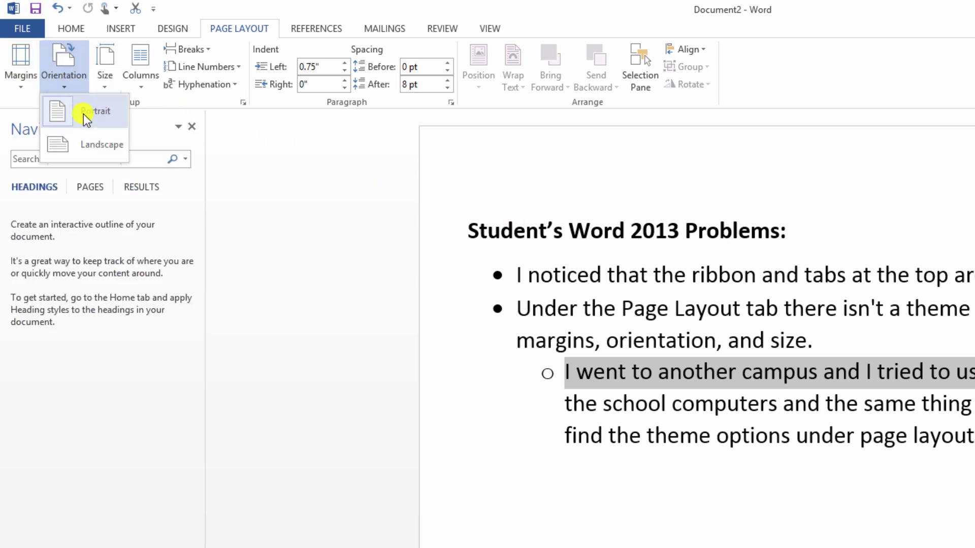
left_click(88, 144)
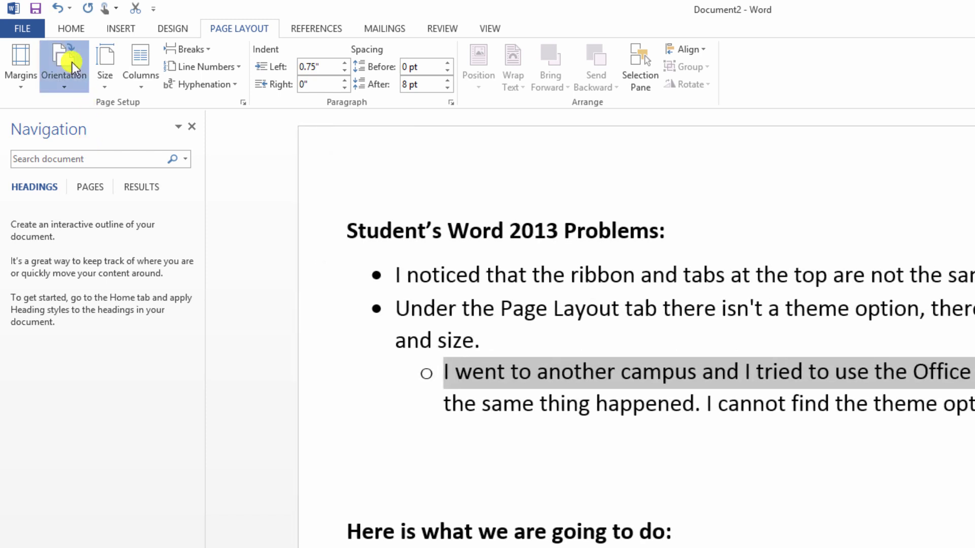
left_click(67, 65)
left_click(65, 109)
left_click(106, 53)
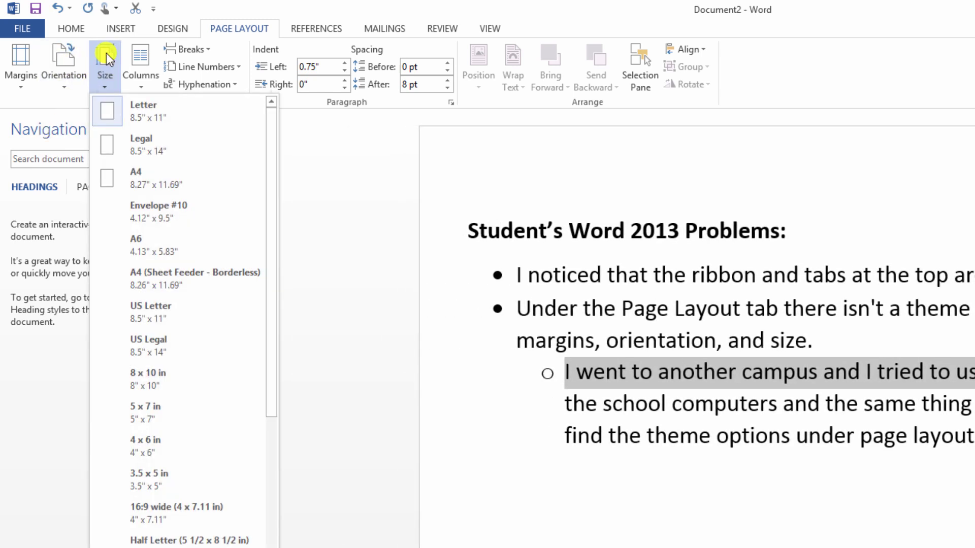
left_click(337, 203)
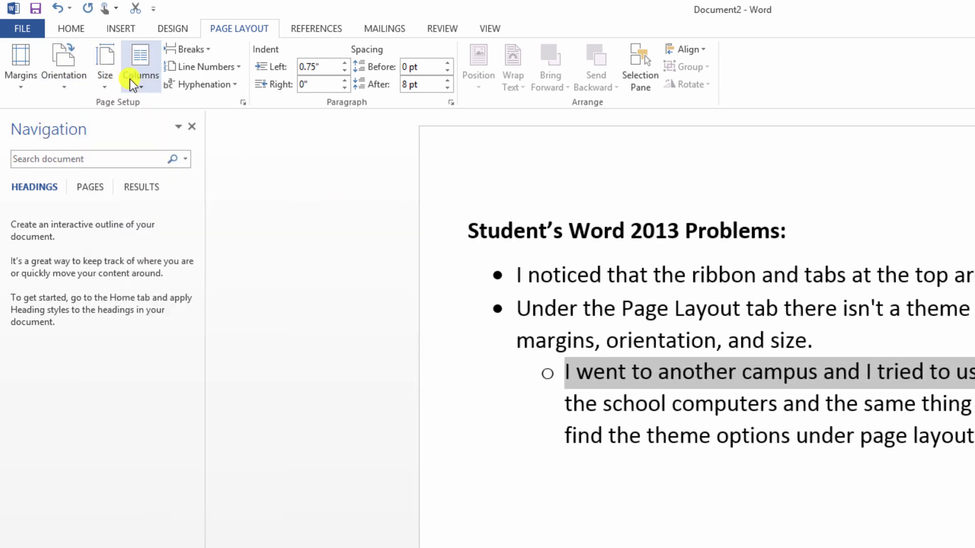
left_click(140, 66)
left_click(351, 206)
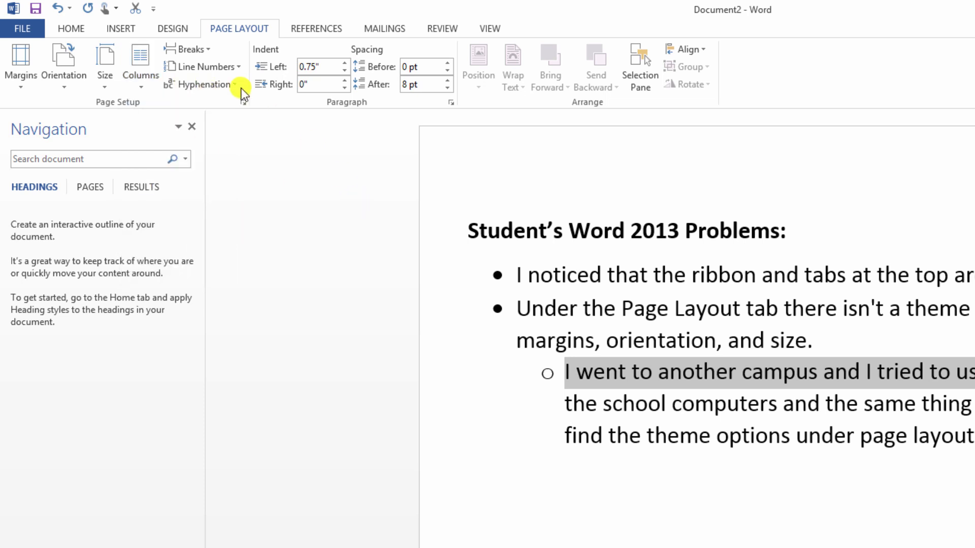
left_click(210, 51)
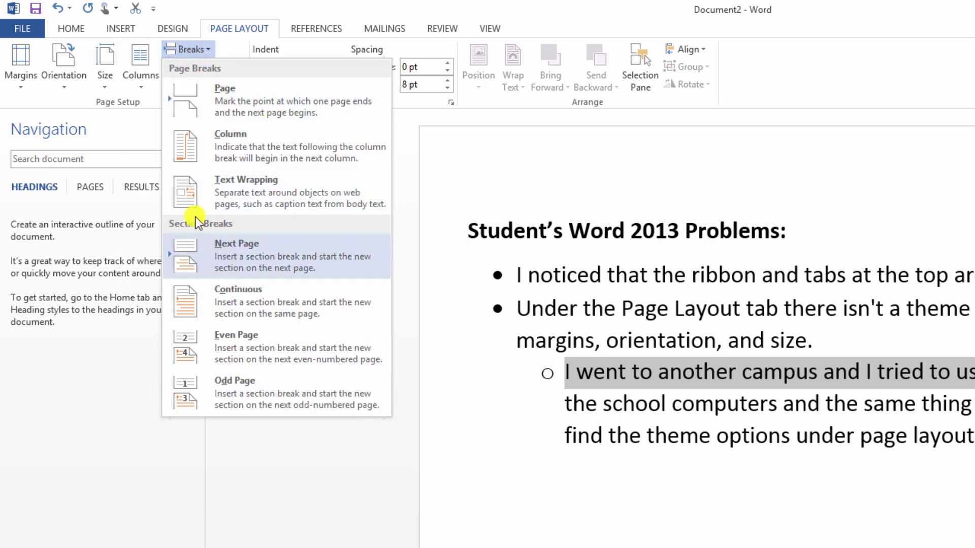
left_click(337, 538)
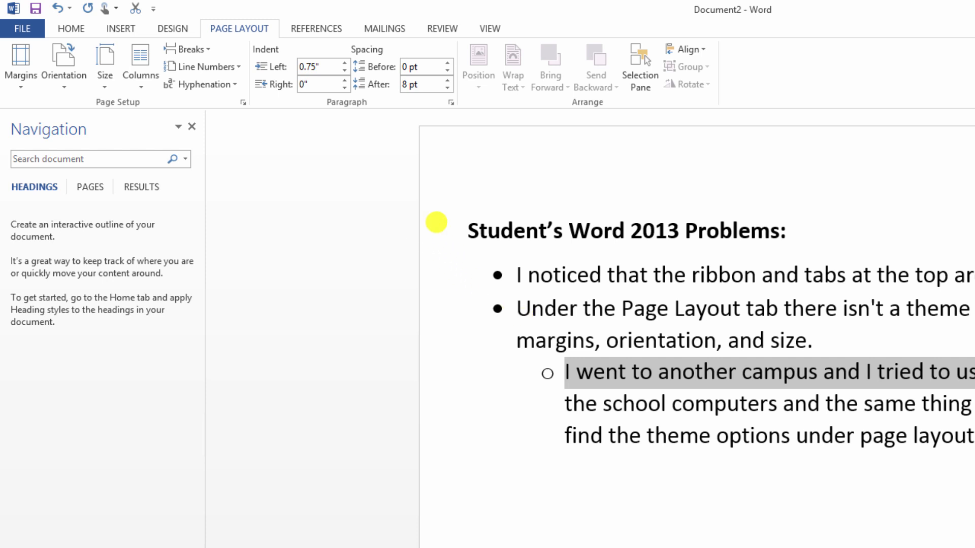
Step: Apply the Frame theme from the Design tab's Themes gallery, then reopen the gallery
left_click(181, 28)
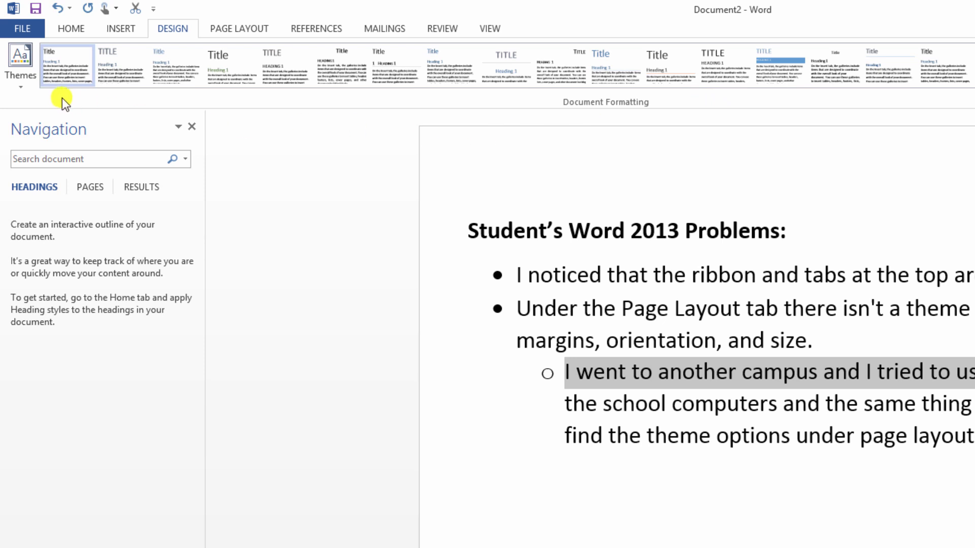
left_click(21, 66)
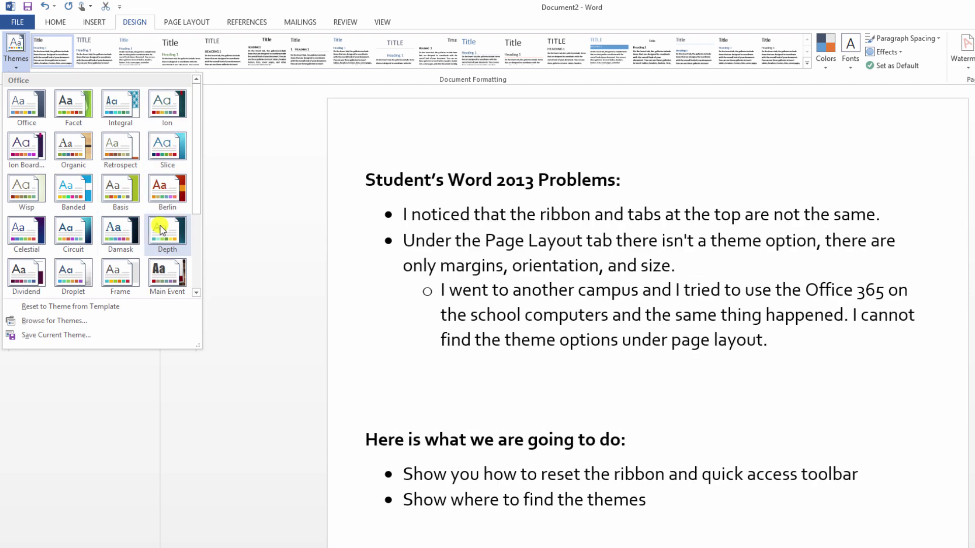
left_click(116, 278)
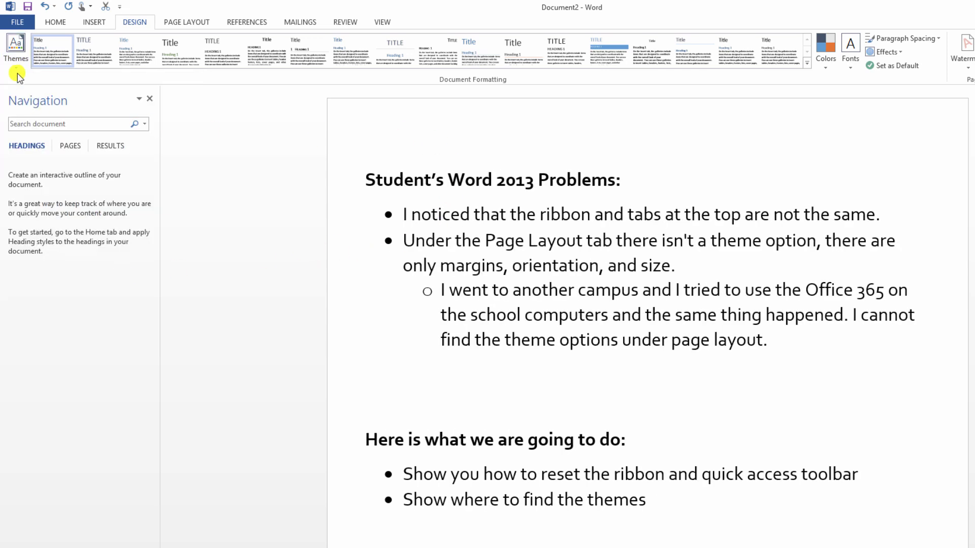
left_click(16, 51)
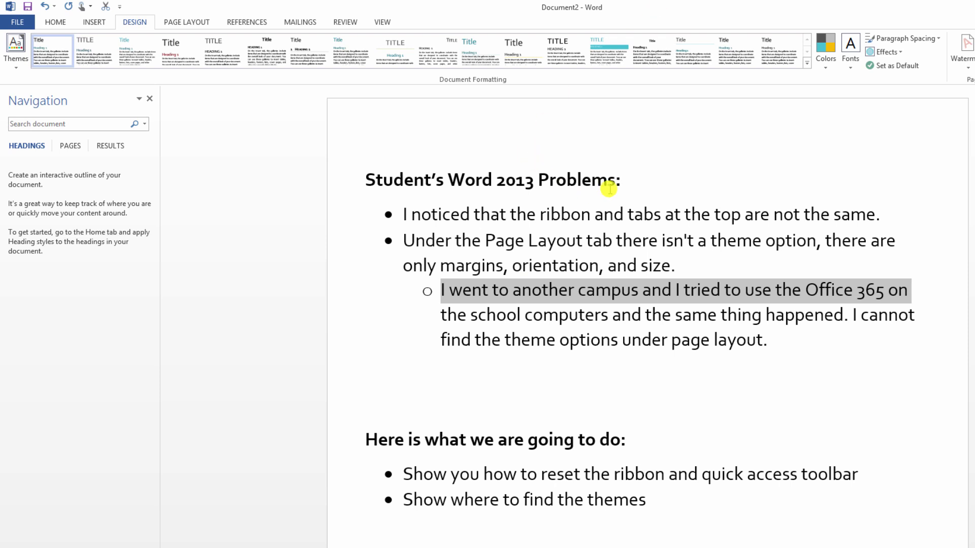
Step: Select the 'Word 2013 Problems' heading, view theme Colors without changing them, and reopen Themes
left_click_drag(611, 182, 461, 180)
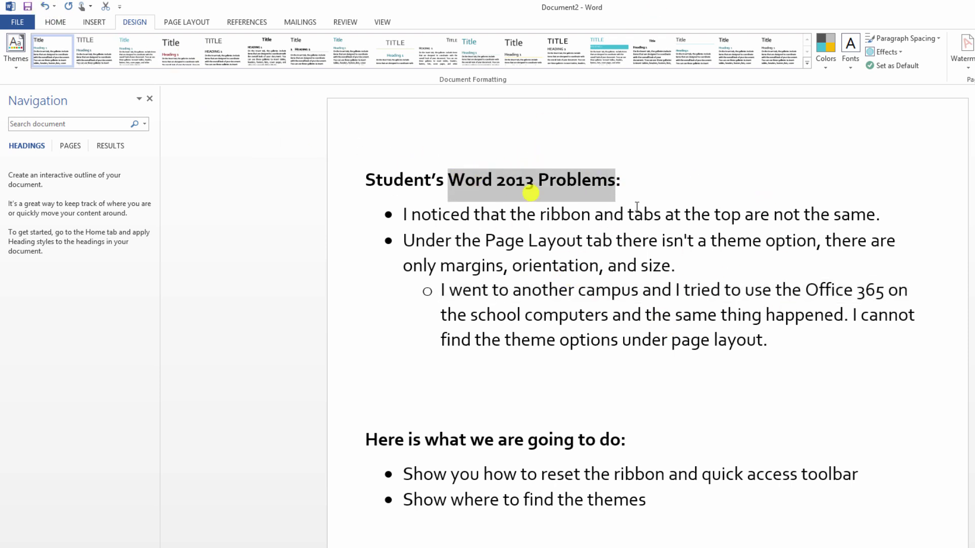
left_click(826, 48)
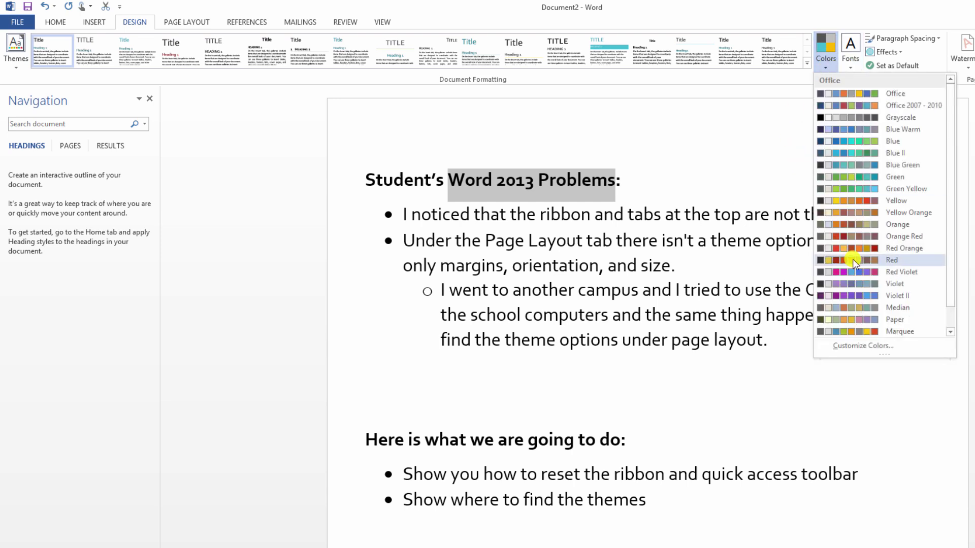
left_click(718, 181)
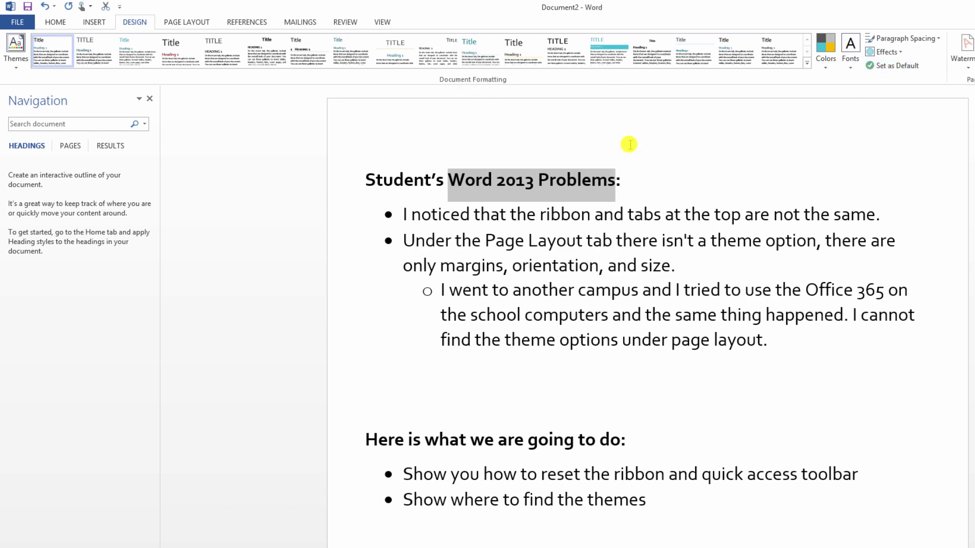
left_click(17, 55)
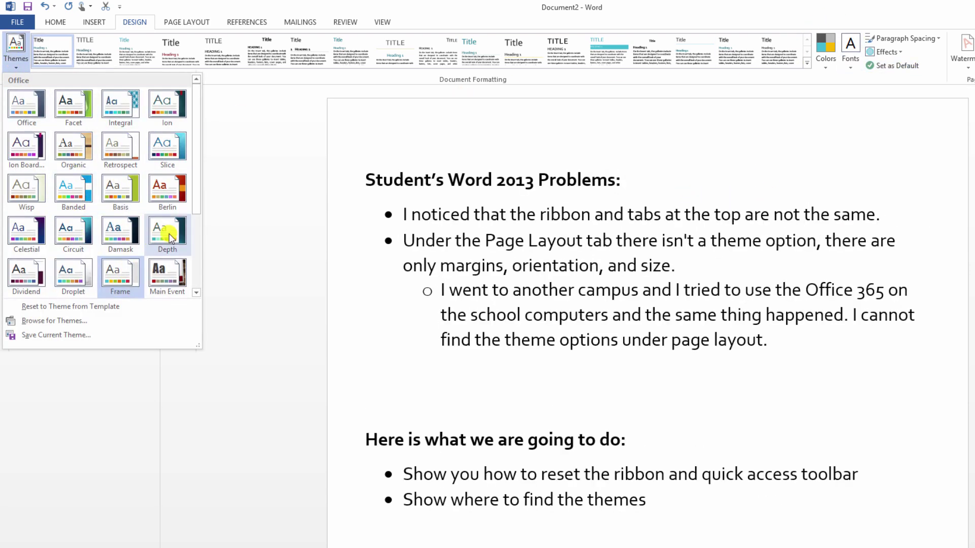
Step: Browse for saved theme files, cancel the Choose Theme dialog, and dismiss the Themes gallery
left_click(76, 322)
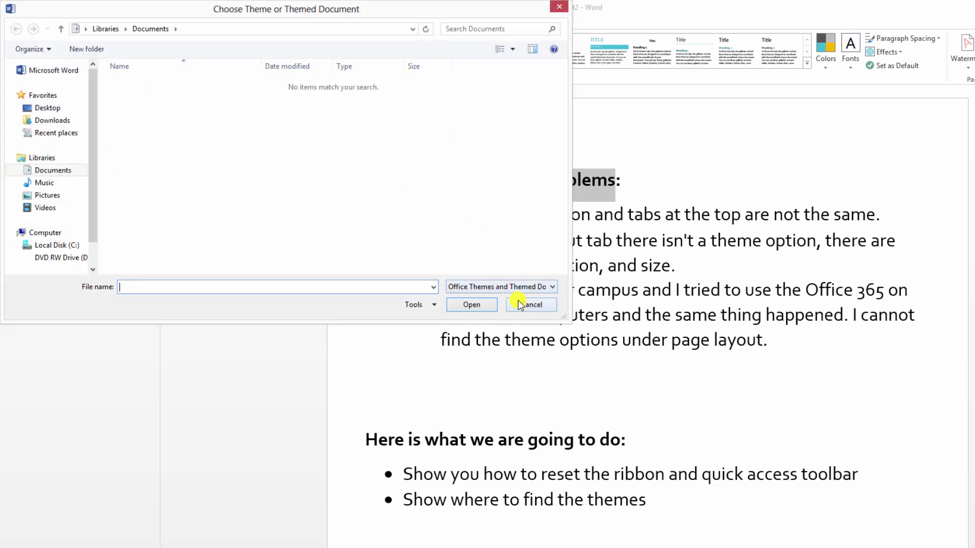
left_click_drag(417, 11, 501, 45)
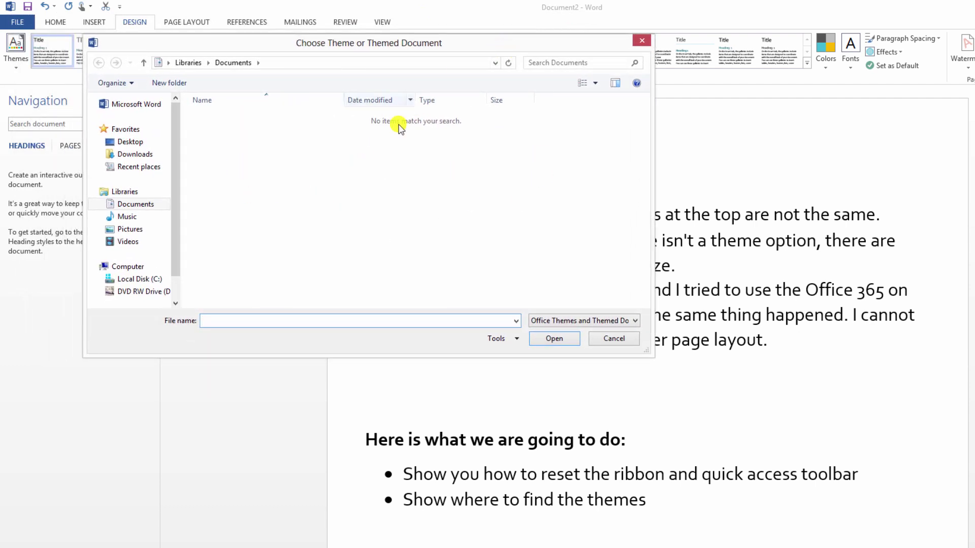
left_click(615, 340)
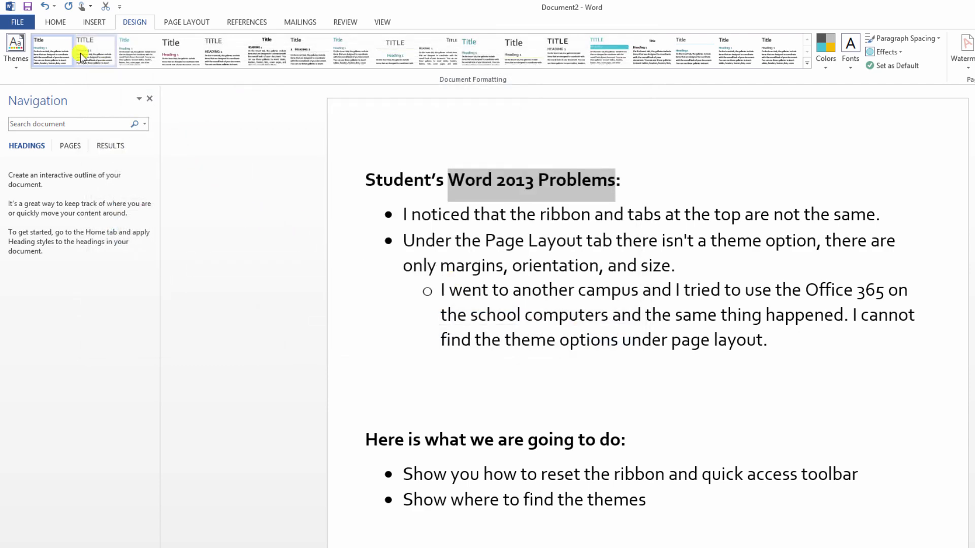
left_click(15, 59)
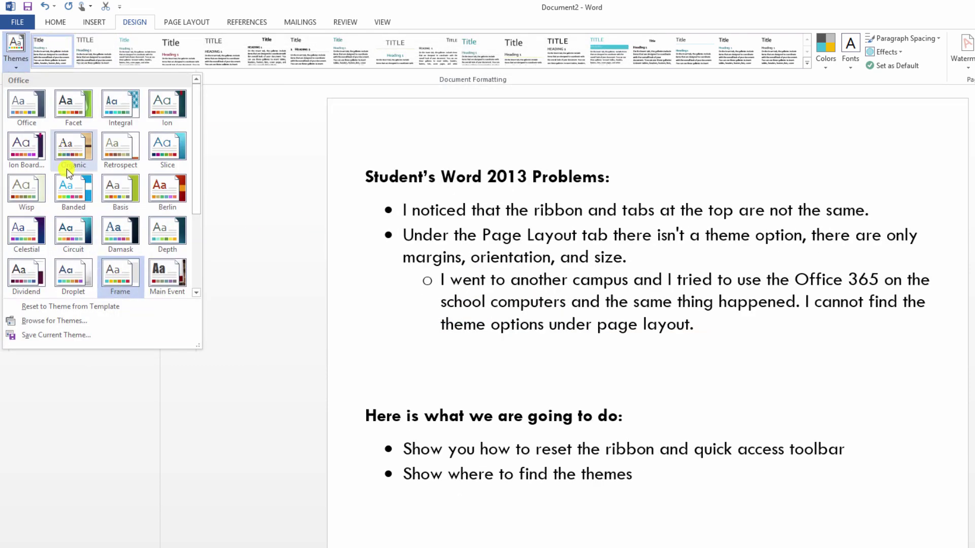
key("ctrl+f")
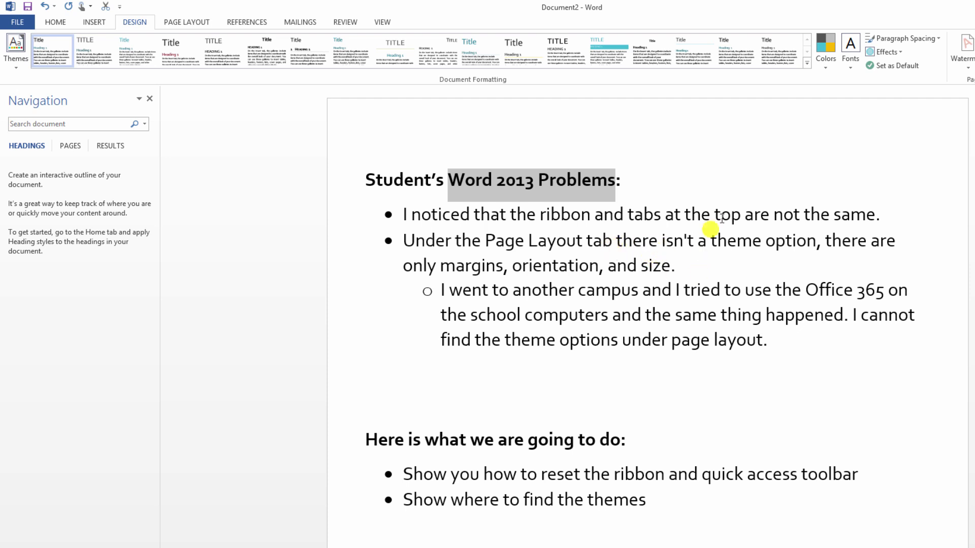
left_click(17, 21)
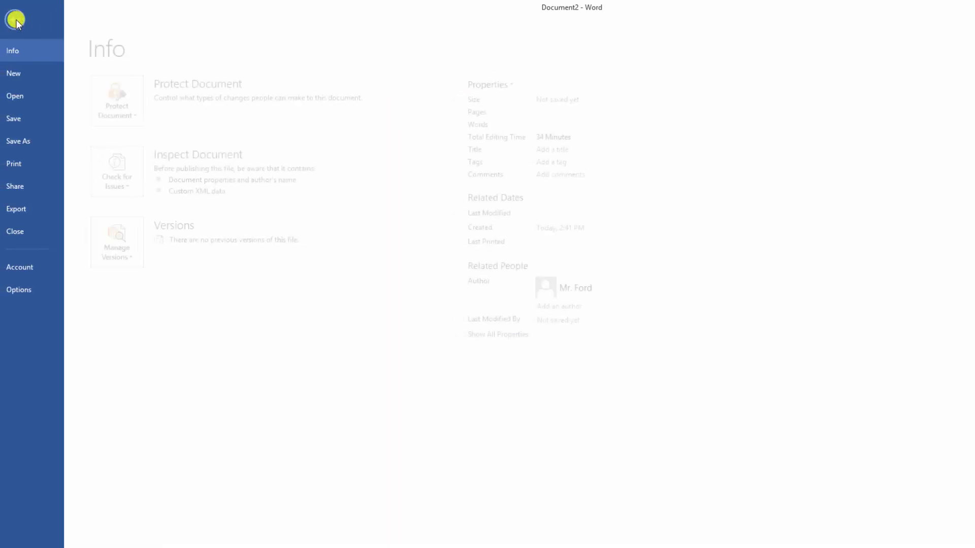
left_click(25, 288)
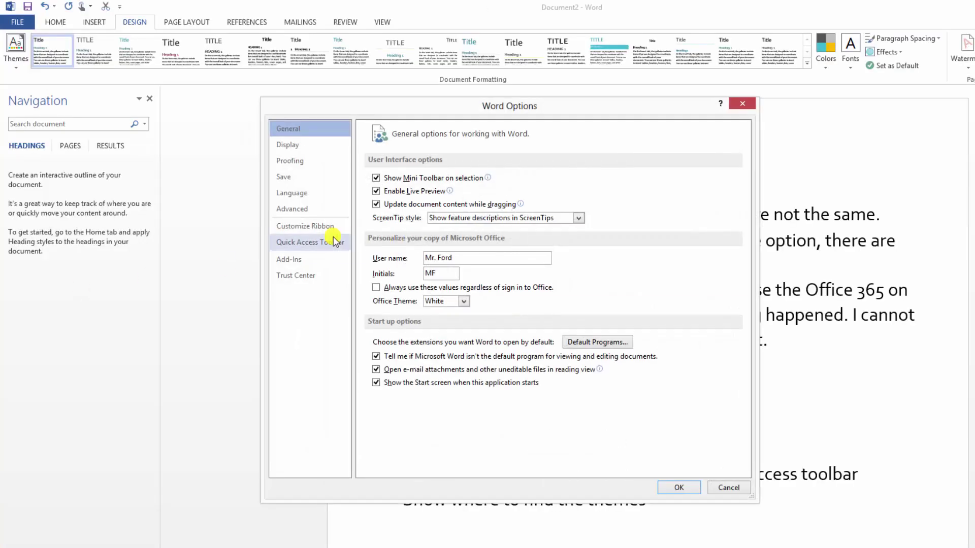
left_click(307, 227)
left_click(312, 242)
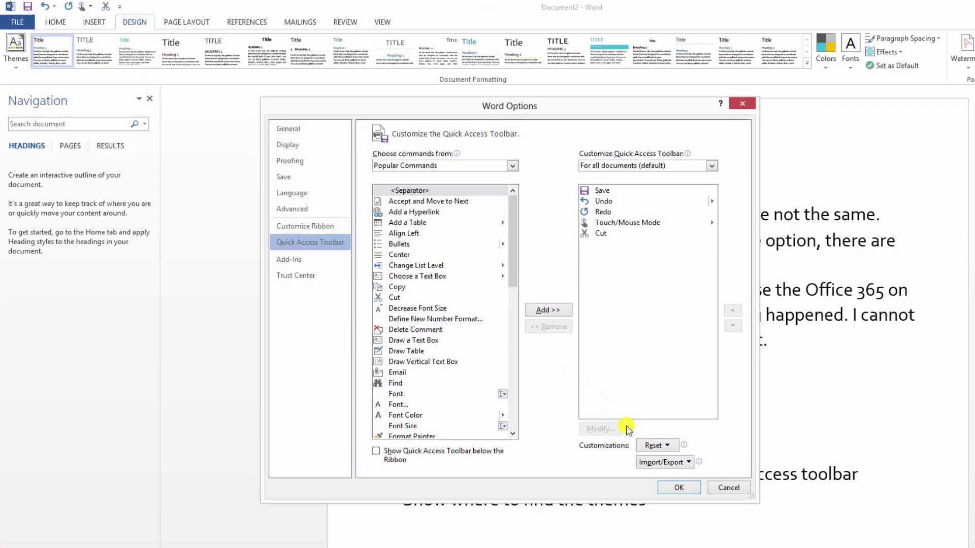
left_click(725, 488)
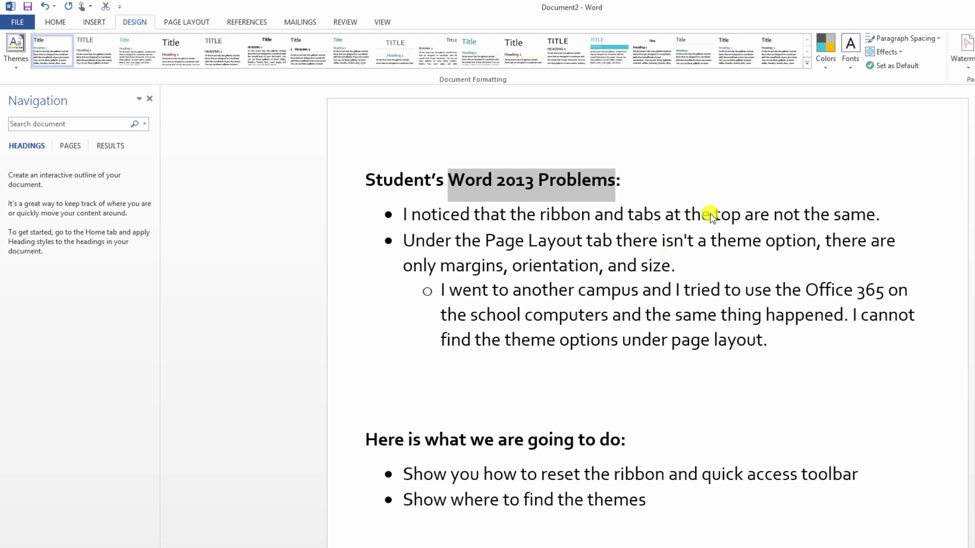